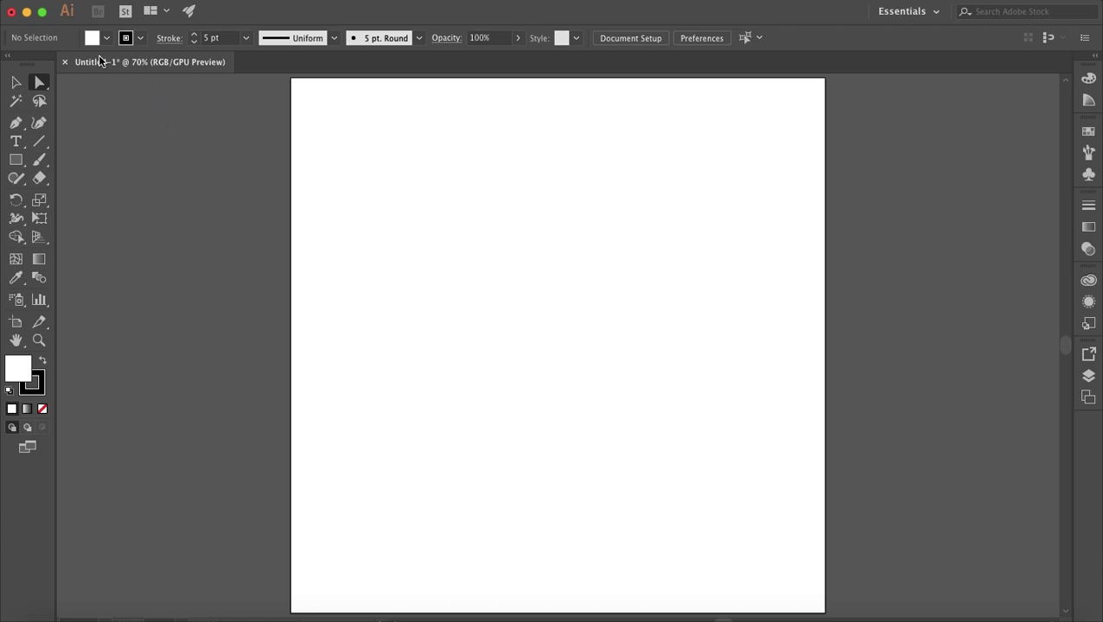
Step: Draw a rectangle about 226 × 120 px with a 5 pt black stroke in the artboard's upper-left
click(18, 161)
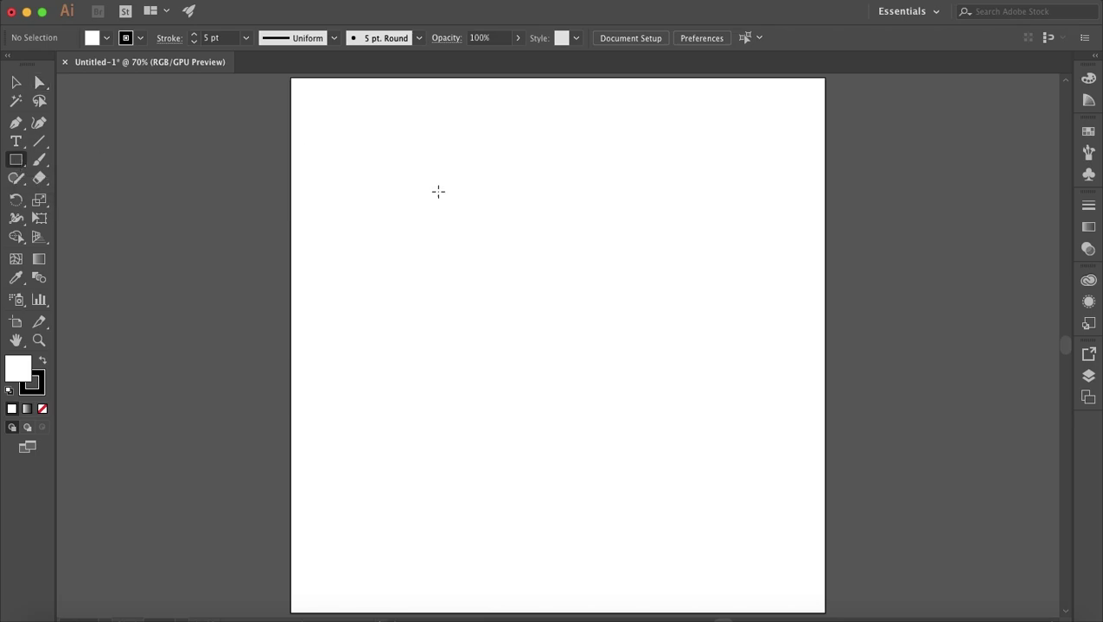
drag(426, 211, 548, 276)
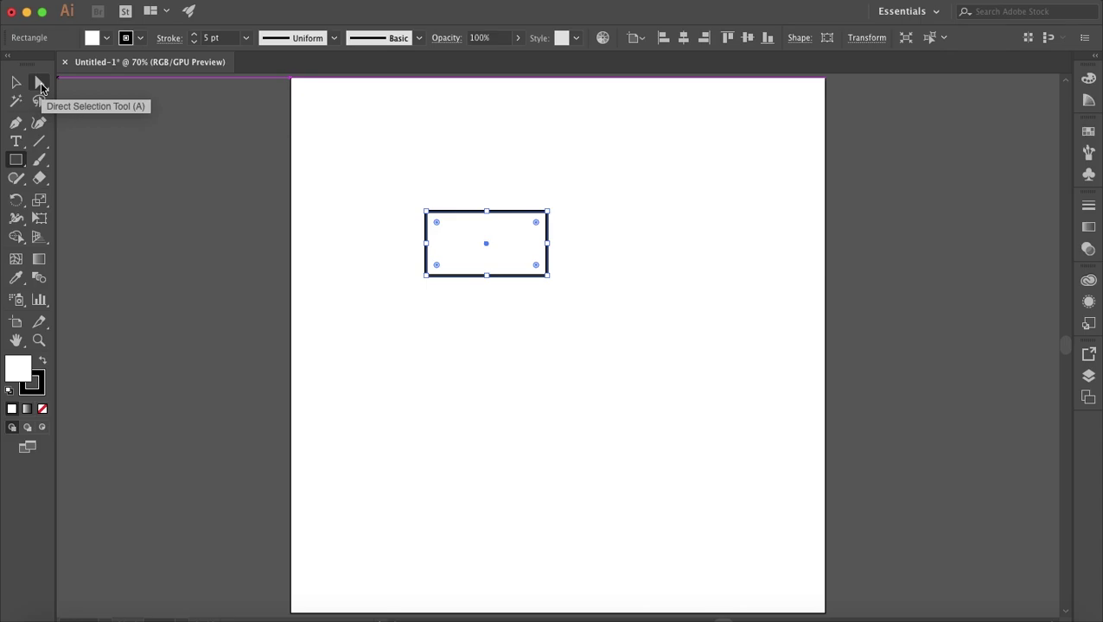
Step: Raise the rectangle's top-left anchor and lower its bottom-left anchor so the left side is taller
click(40, 86)
click(425, 213)
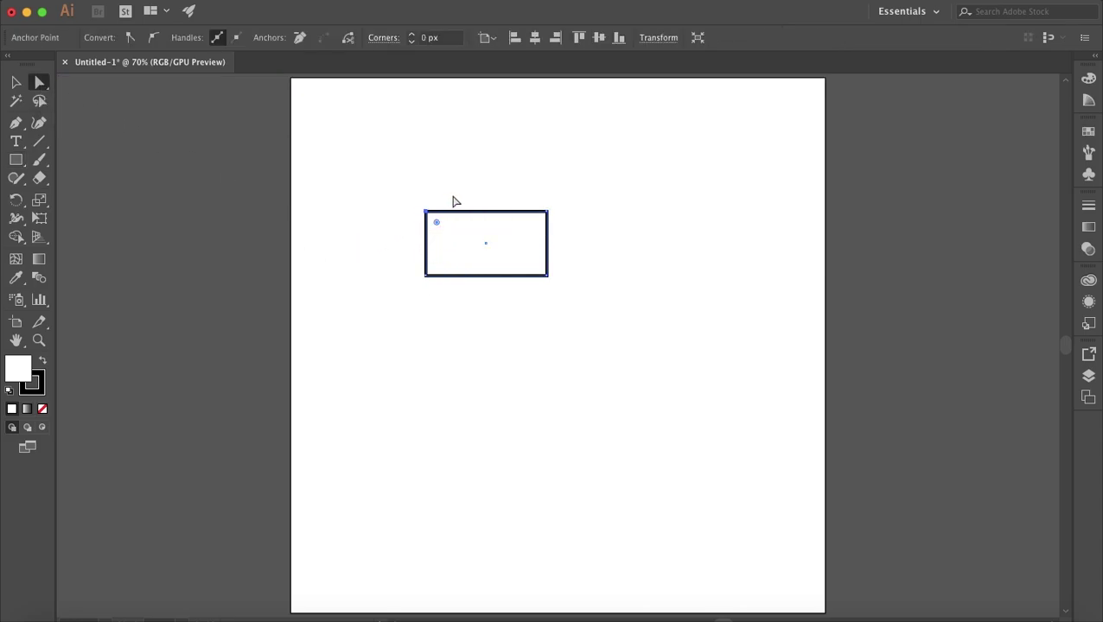
click(426, 211)
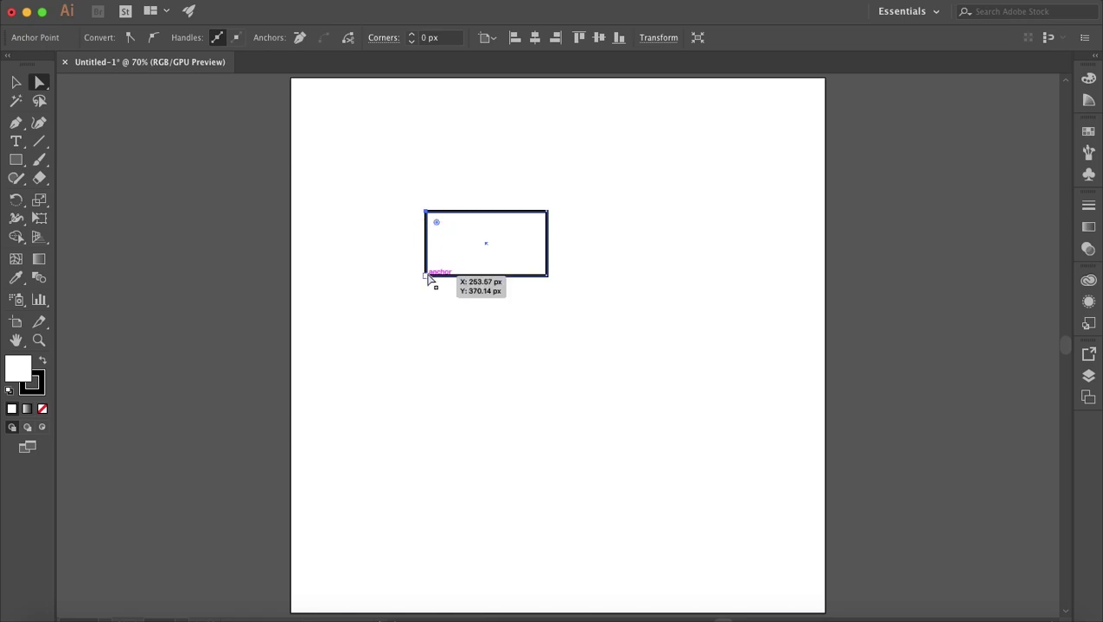
click(426, 275)
click(426, 211)
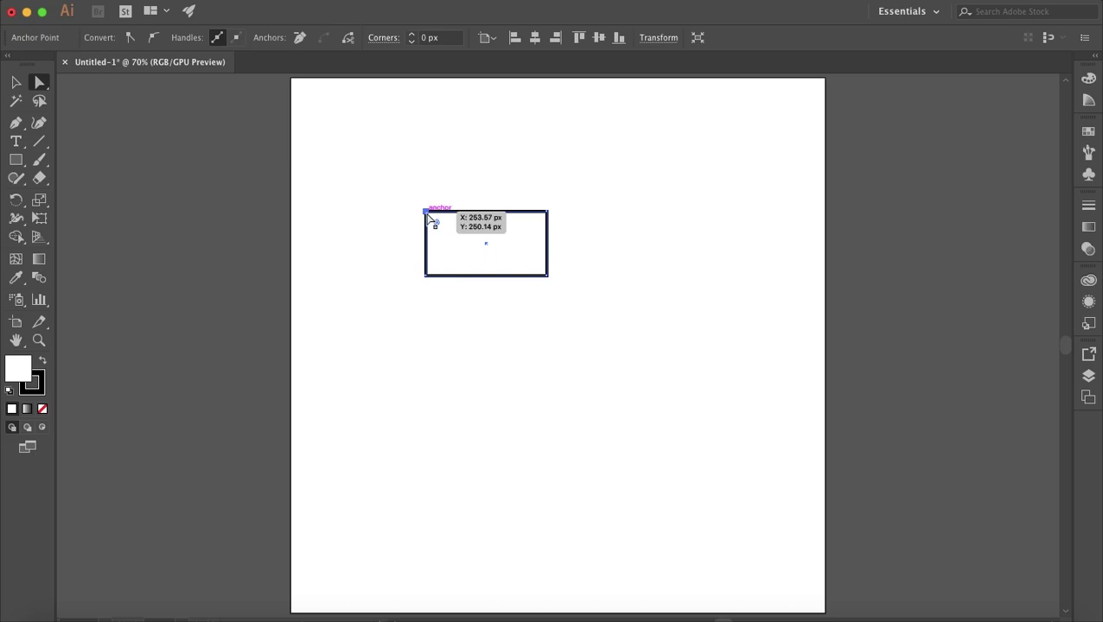
drag(427, 215, 427, 212)
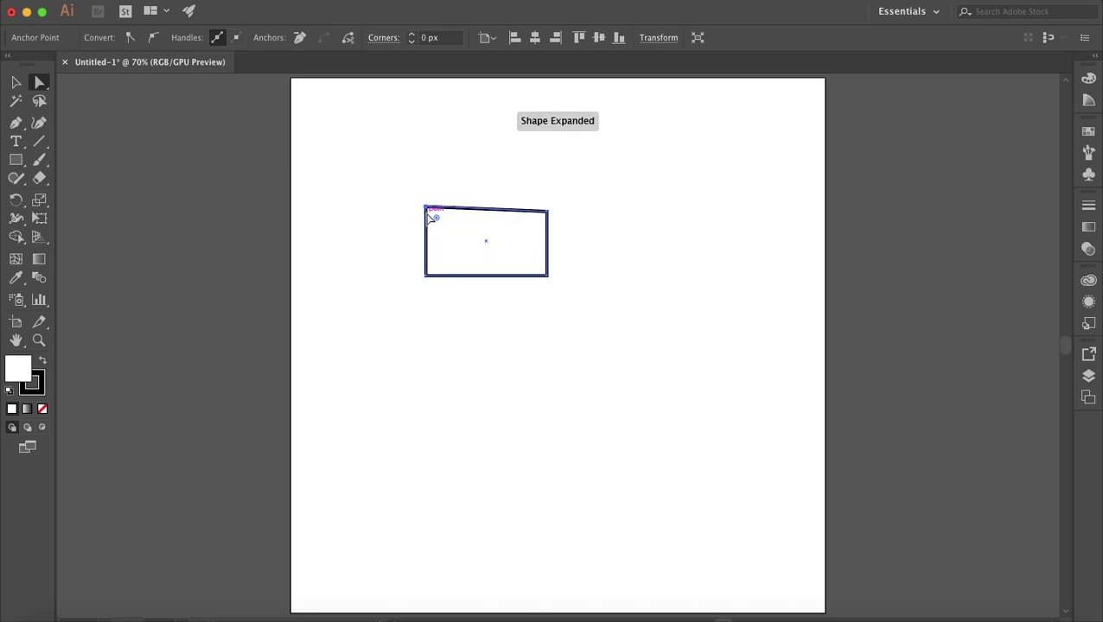
click(427, 277)
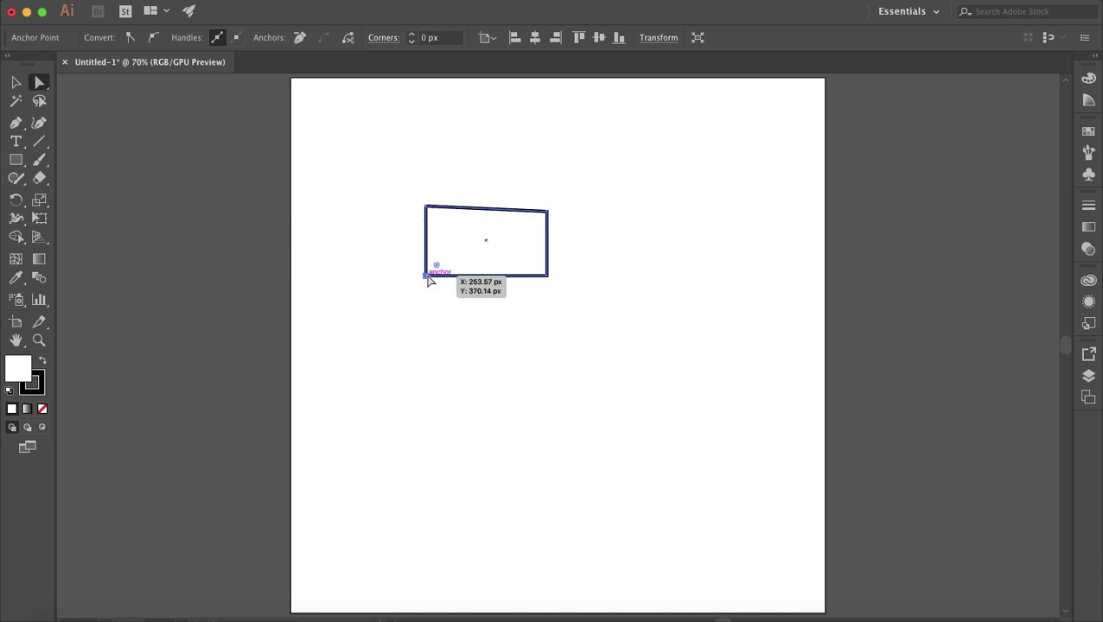
drag(427, 277, 427, 281)
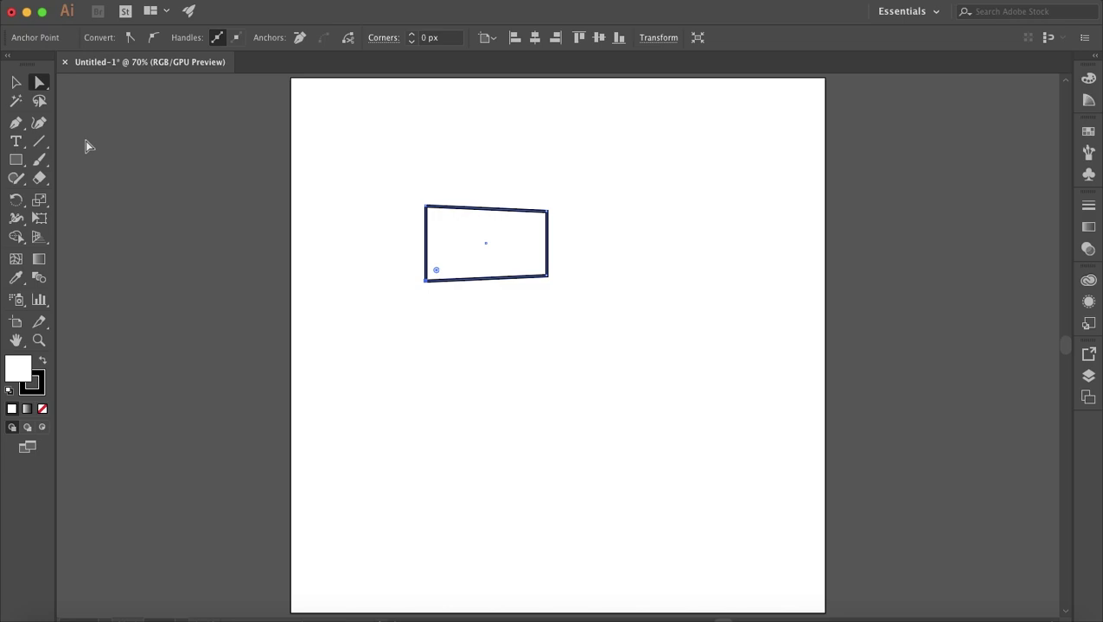
click(154, 148)
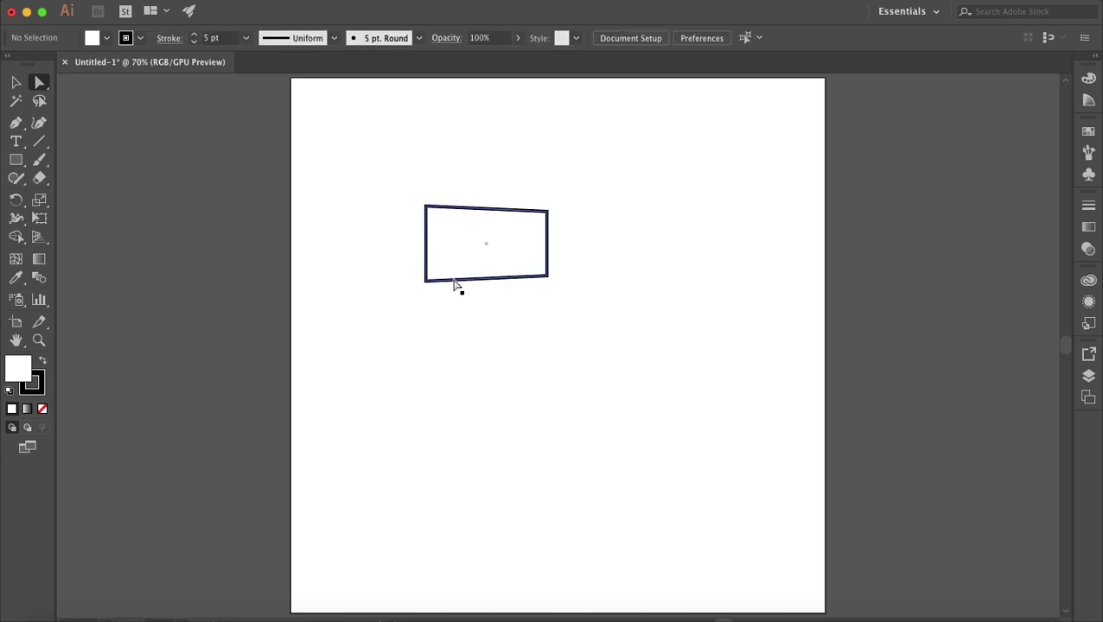
Step: Draw a large circle below the tapered shape and set its fill to None
click(15, 162)
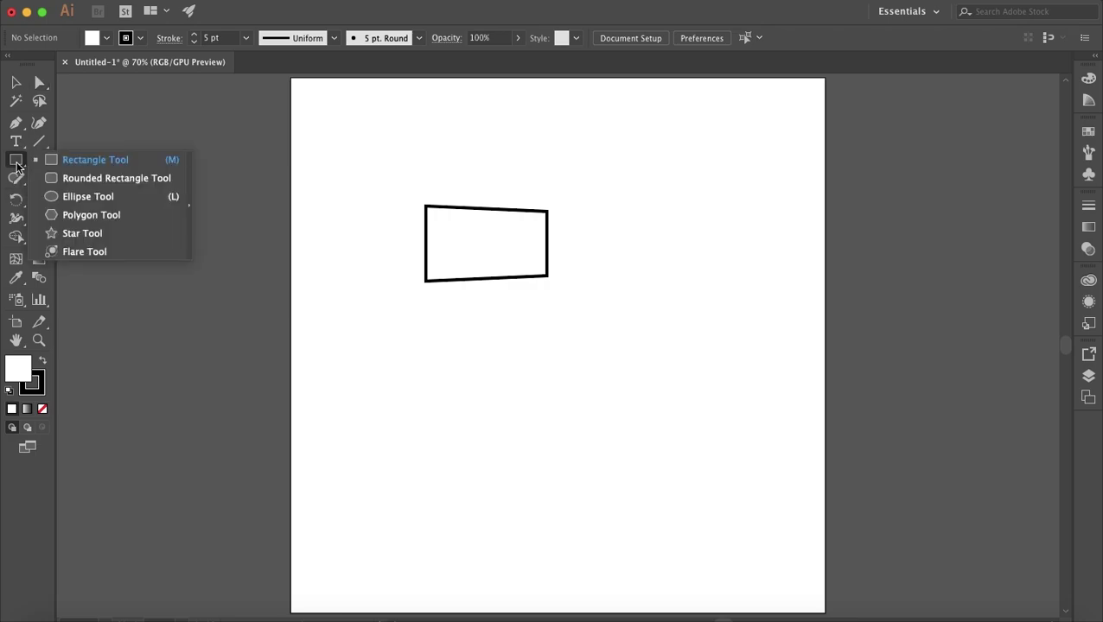
click(66, 190)
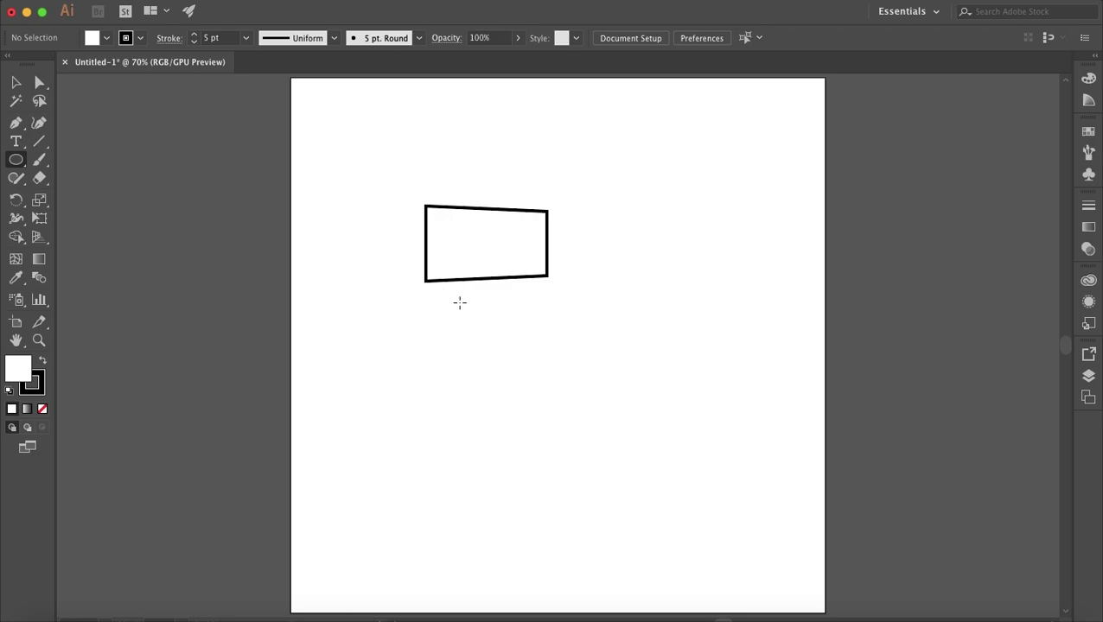
drag(436, 298, 655, 419)
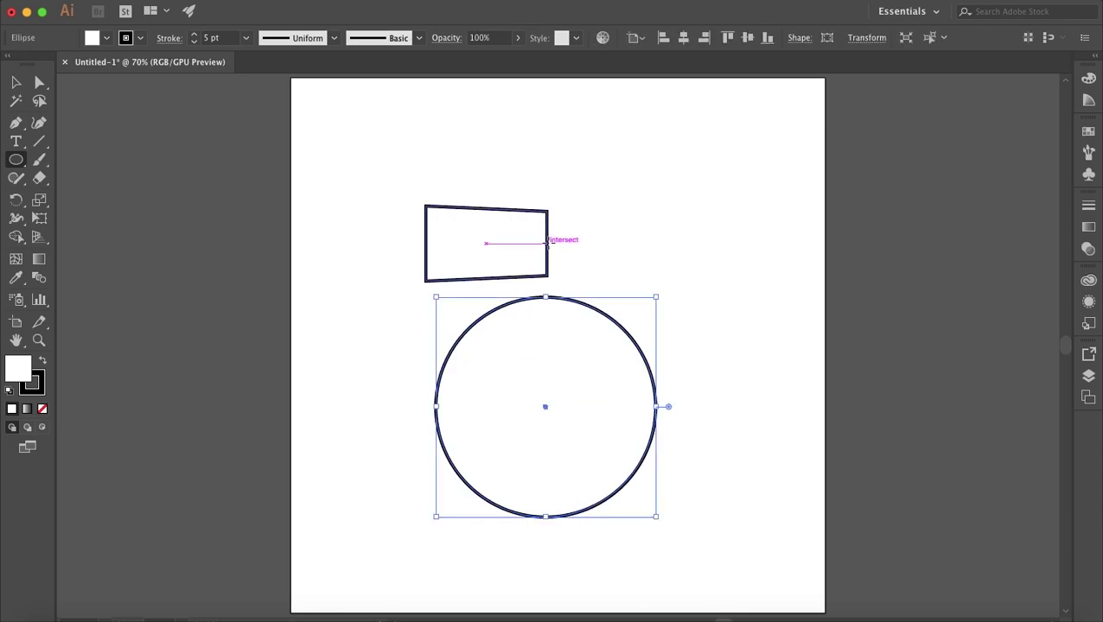
click(105, 38)
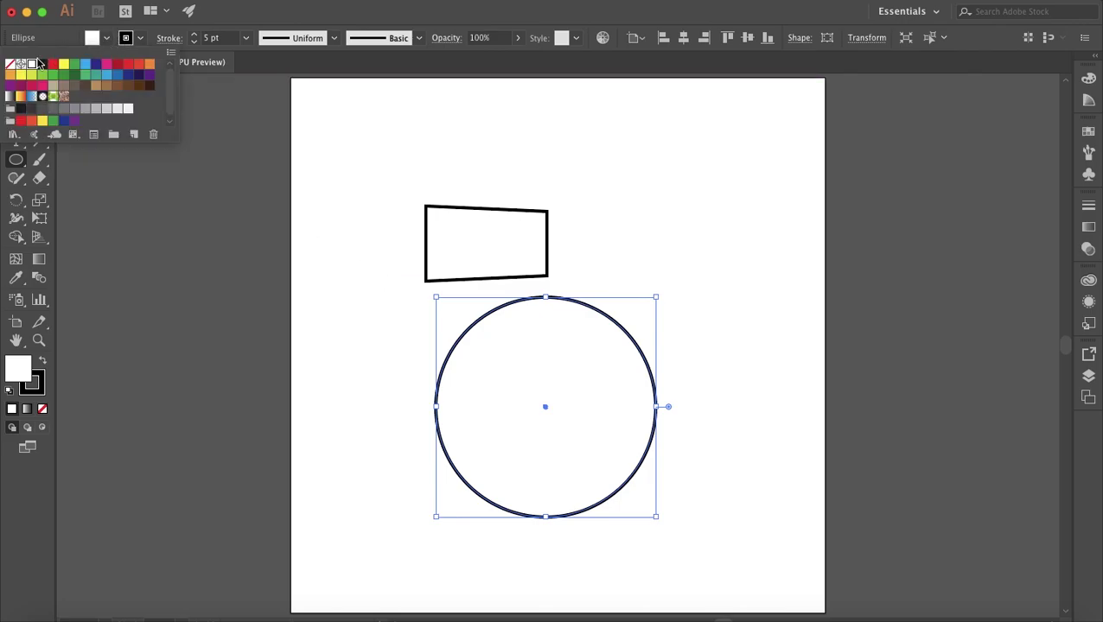
click(10, 65)
click(79, 180)
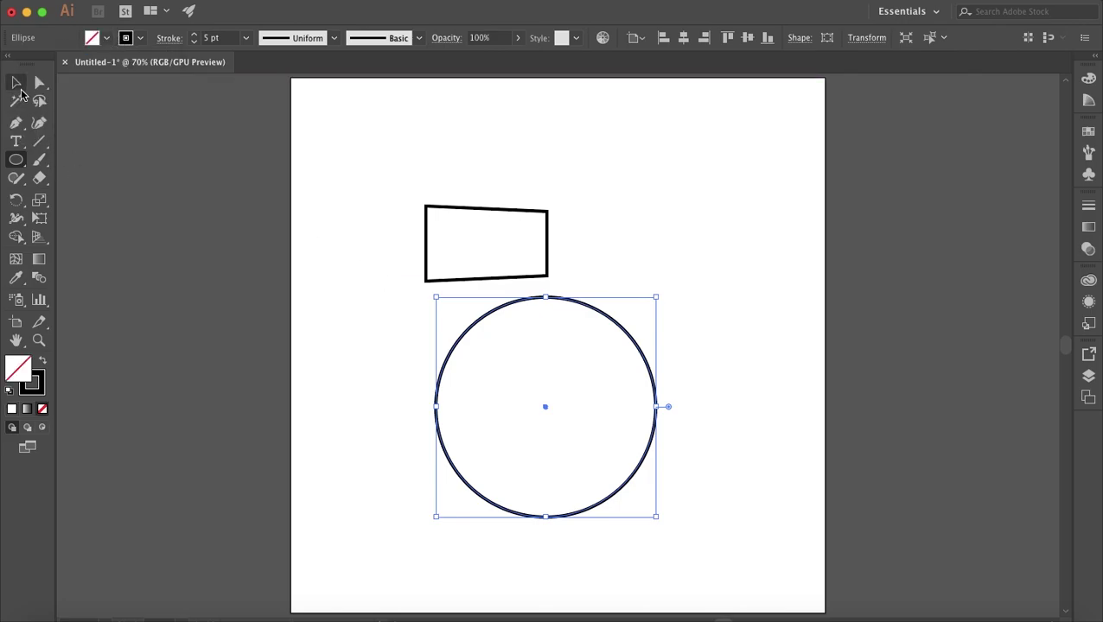
Step: Move the circle up over the shape's left end and select both shapes
click(15, 82)
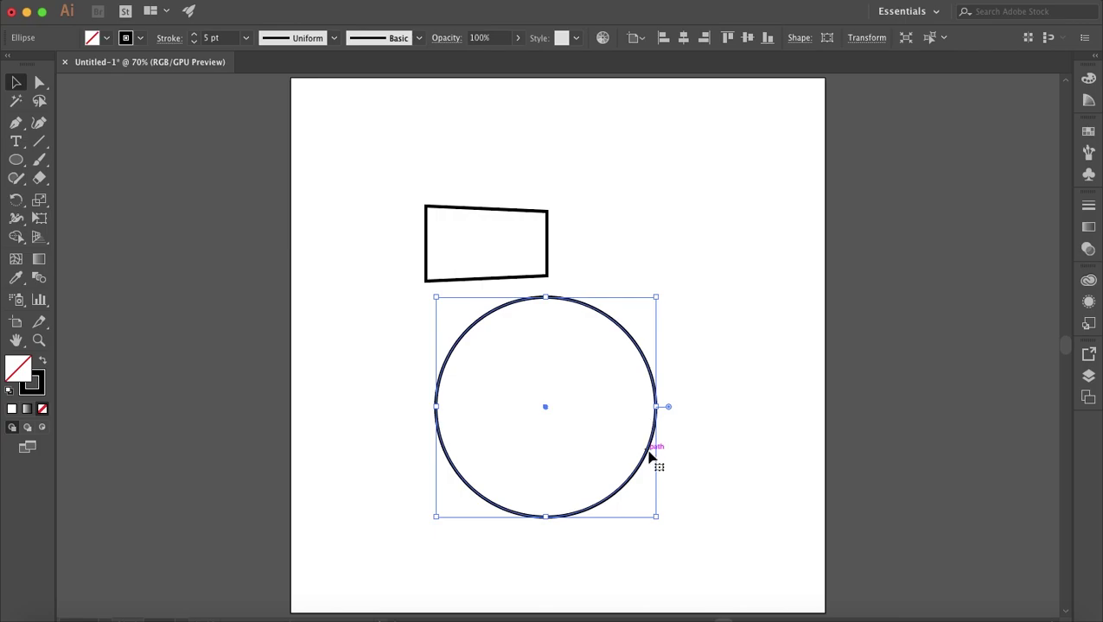
drag(650, 458, 650, 295)
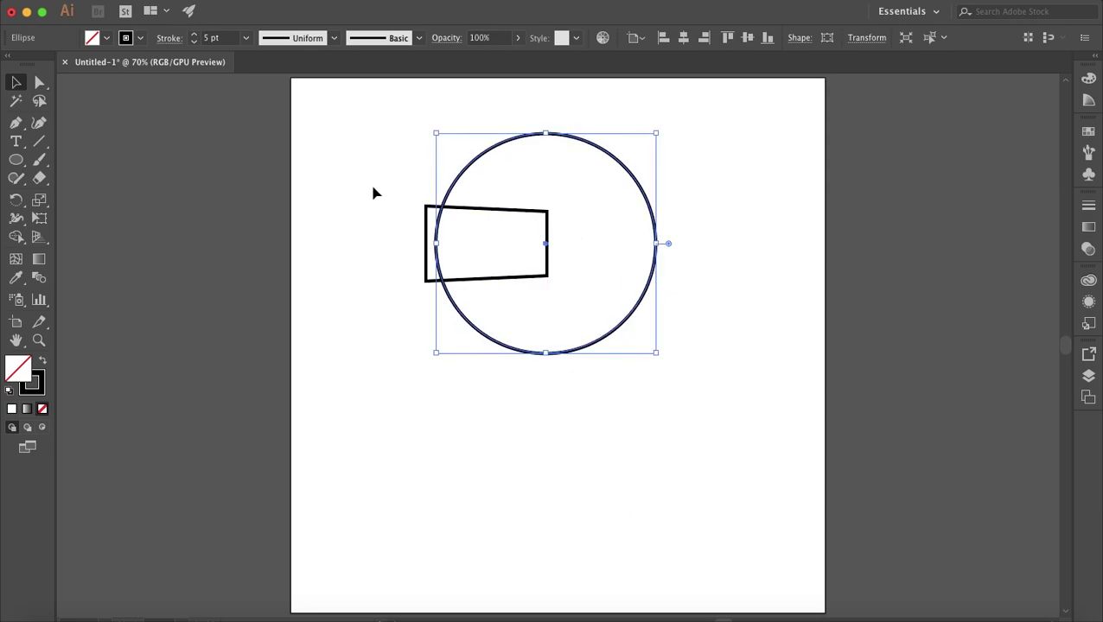
drag(371, 185, 480, 265)
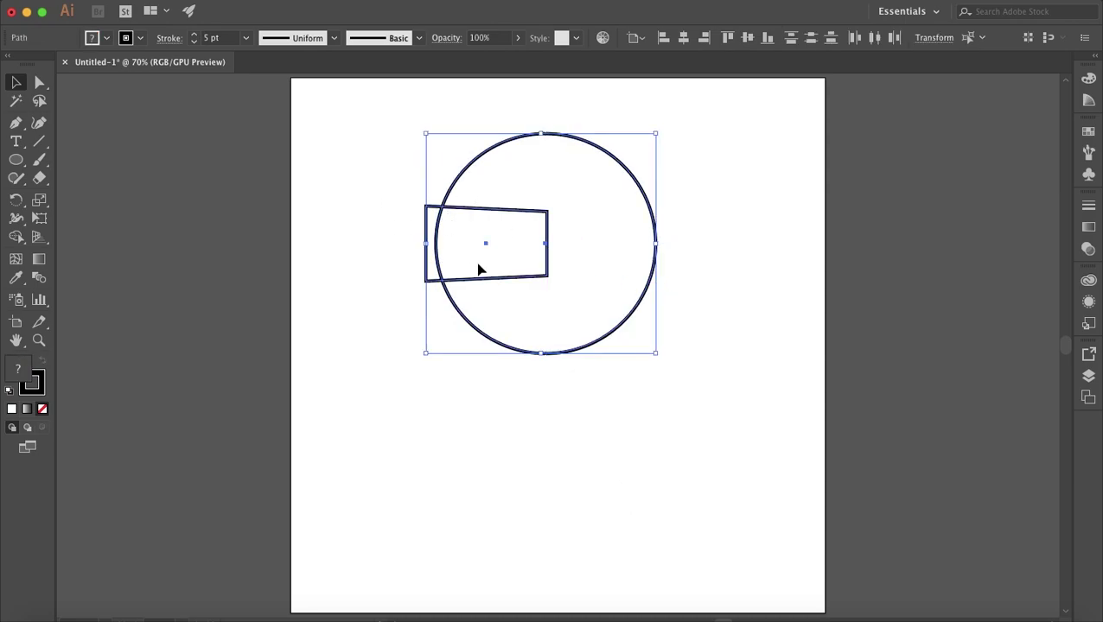
Step: Use Shape Builder to delete the sliver outside the circle and the leftover circle, leaving a curved left edge
click(21, 239)
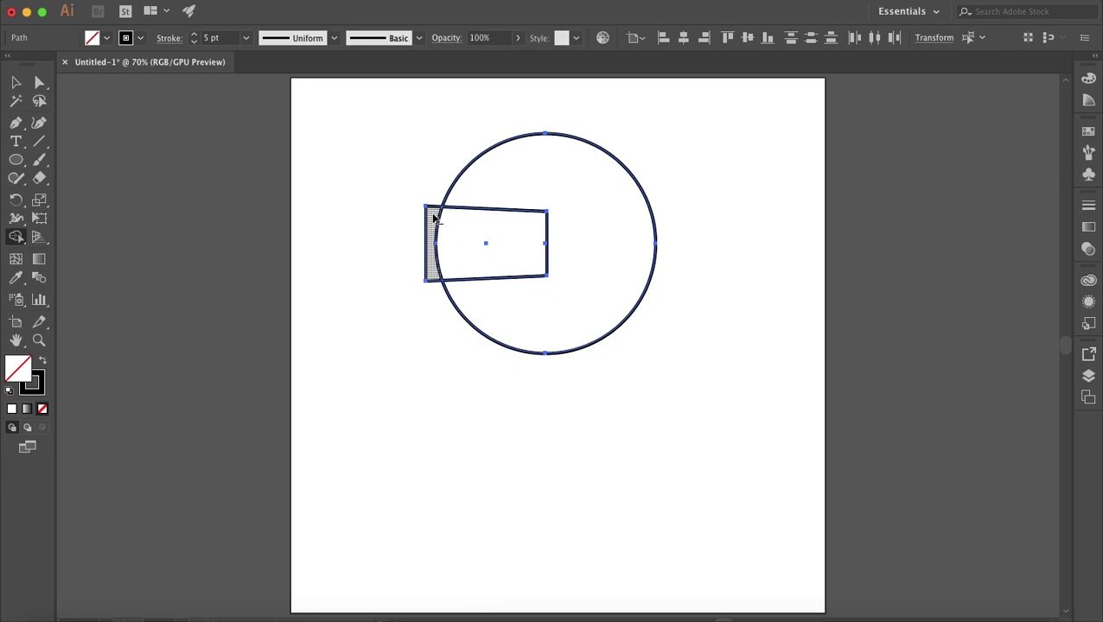
alt+click(436, 218)
alt+click(506, 183)
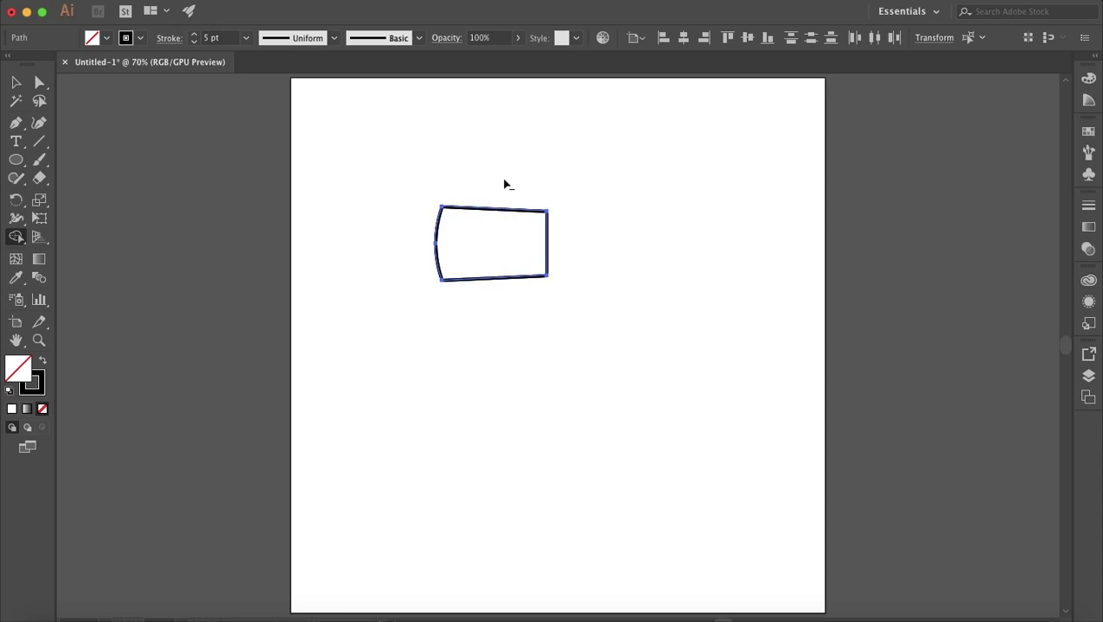
click(16, 82)
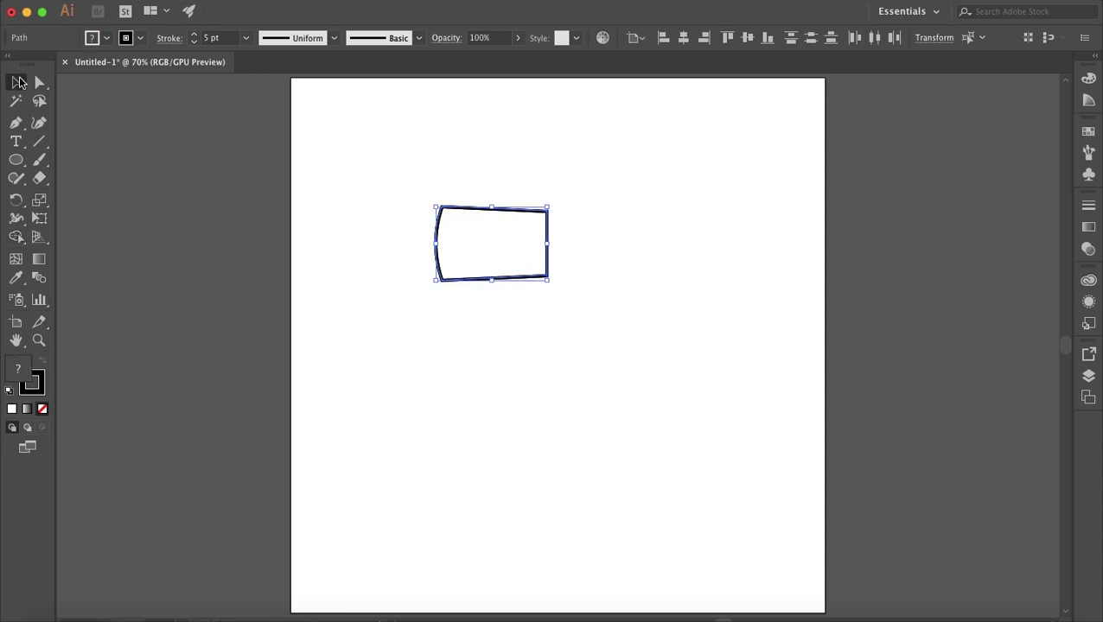
click(187, 150)
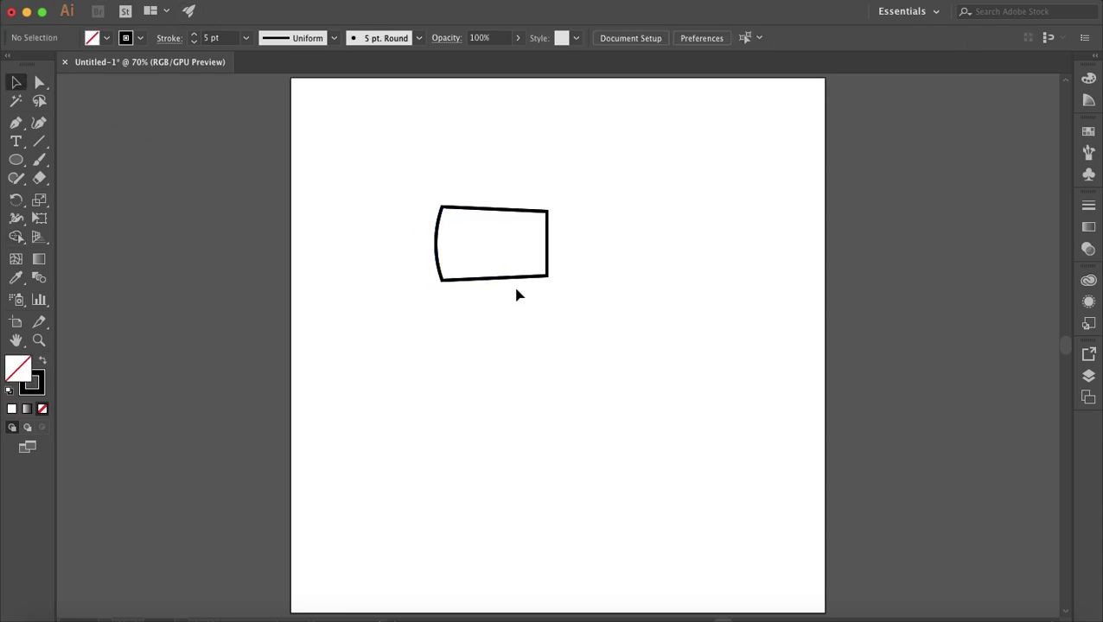
Step: Draw a narrow rectangle from the blade's top-right corner down to the blade's bottom edge
click(18, 165)
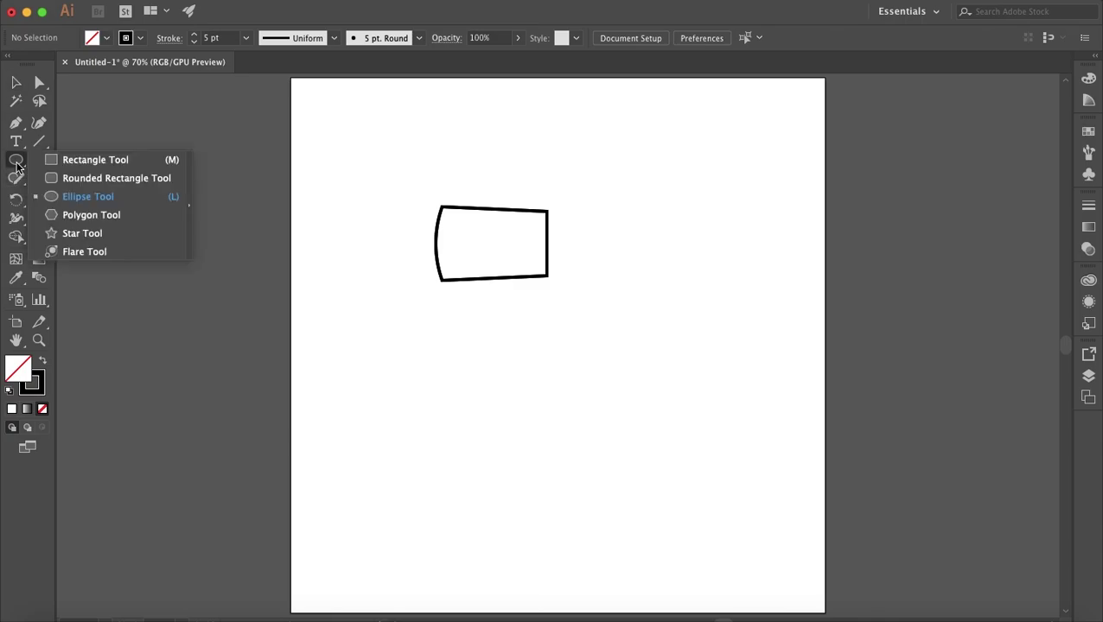
click(65, 163)
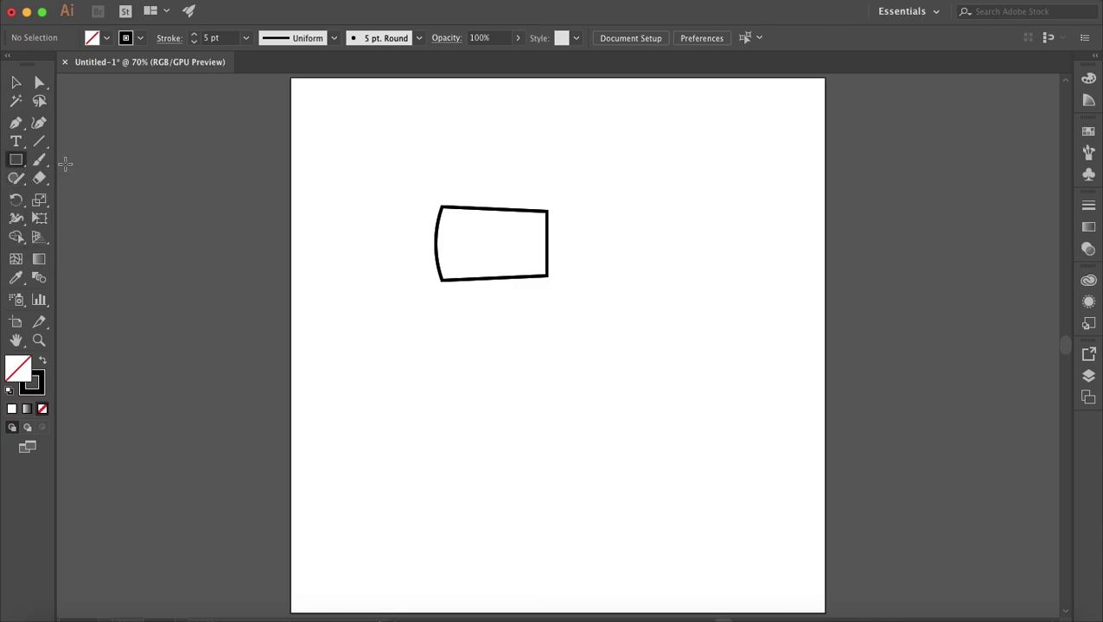
scroll(581, 227, up, 5)
scroll(581, 227, up, 1)
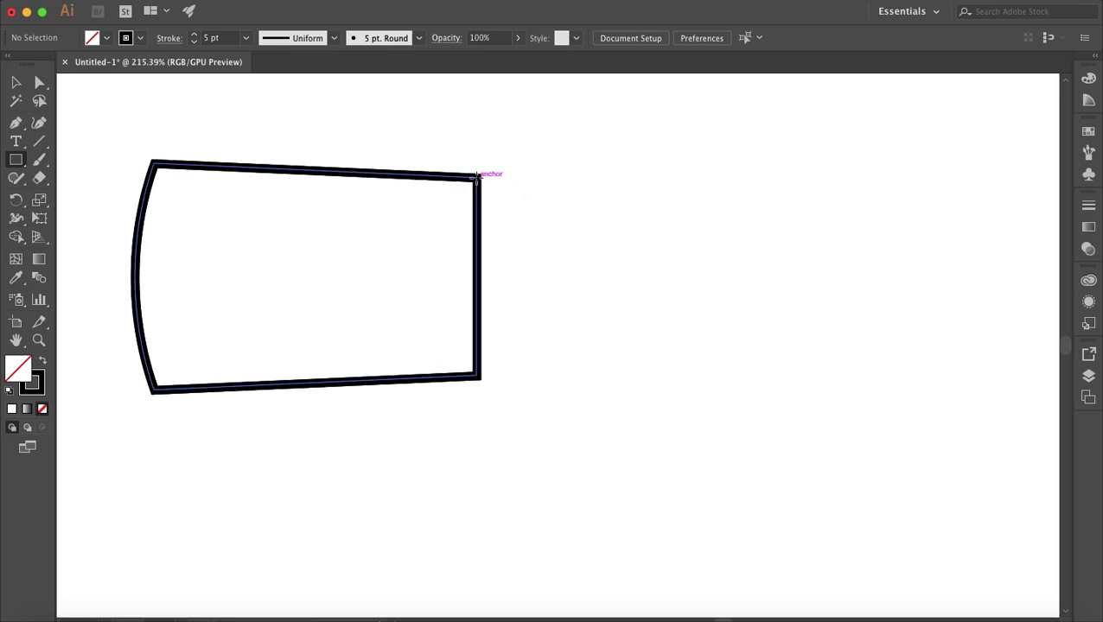
mouse_move(475, 176)
mouse_down()
mouse_move(505, 177)
mouse_move(586, 299)
mouse_move(608, 400)
mouse_move(592, 376)
mouse_up()
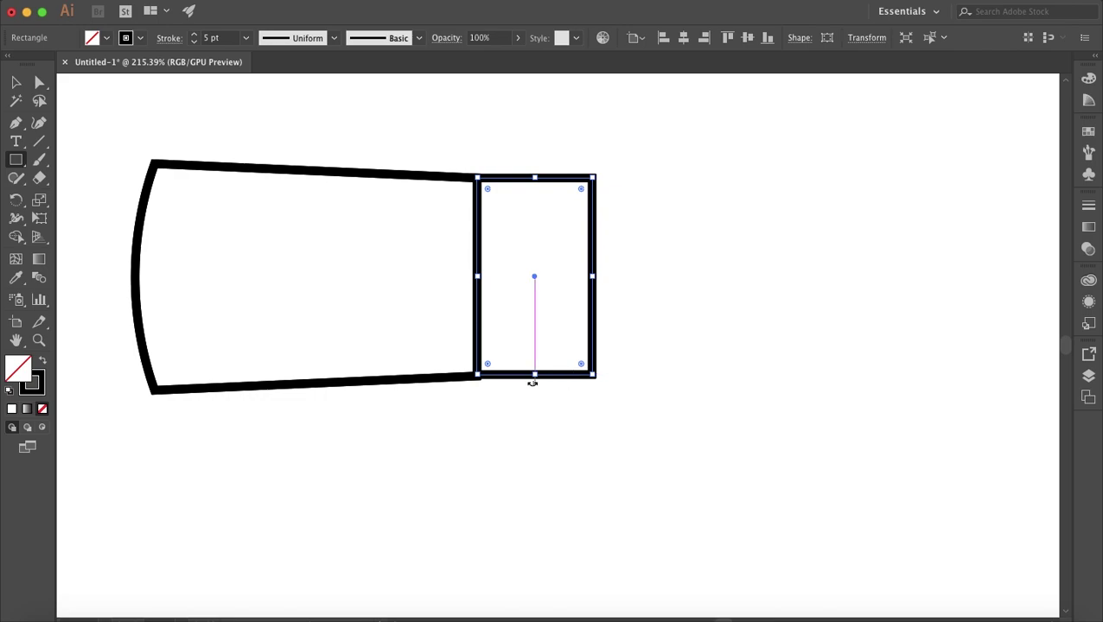
scroll(533, 381, up, 5)
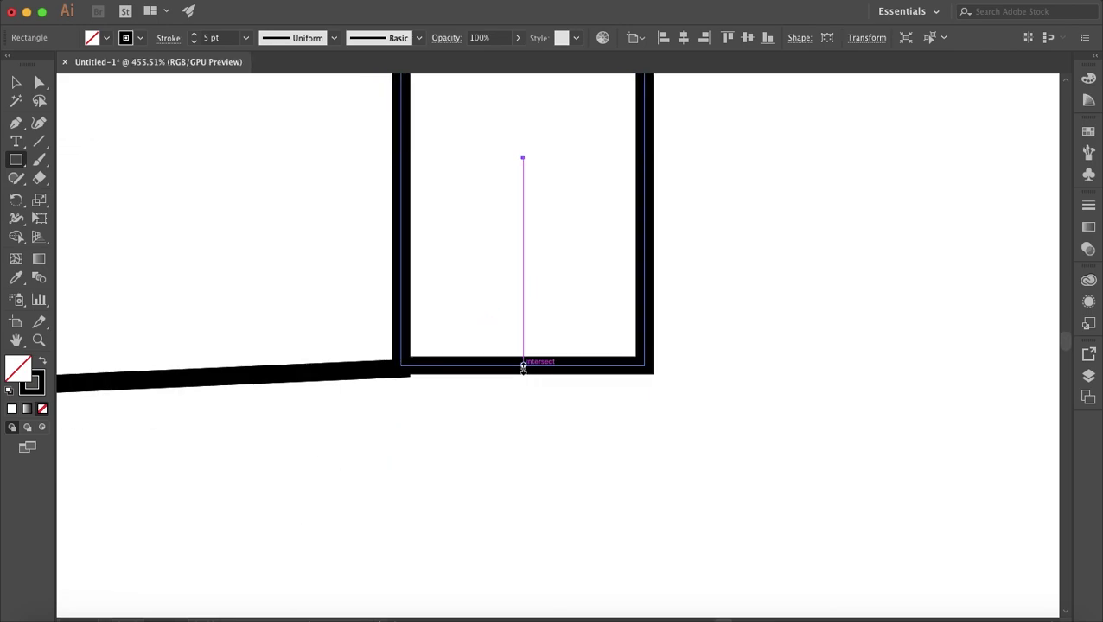
drag(523, 367, 522, 369)
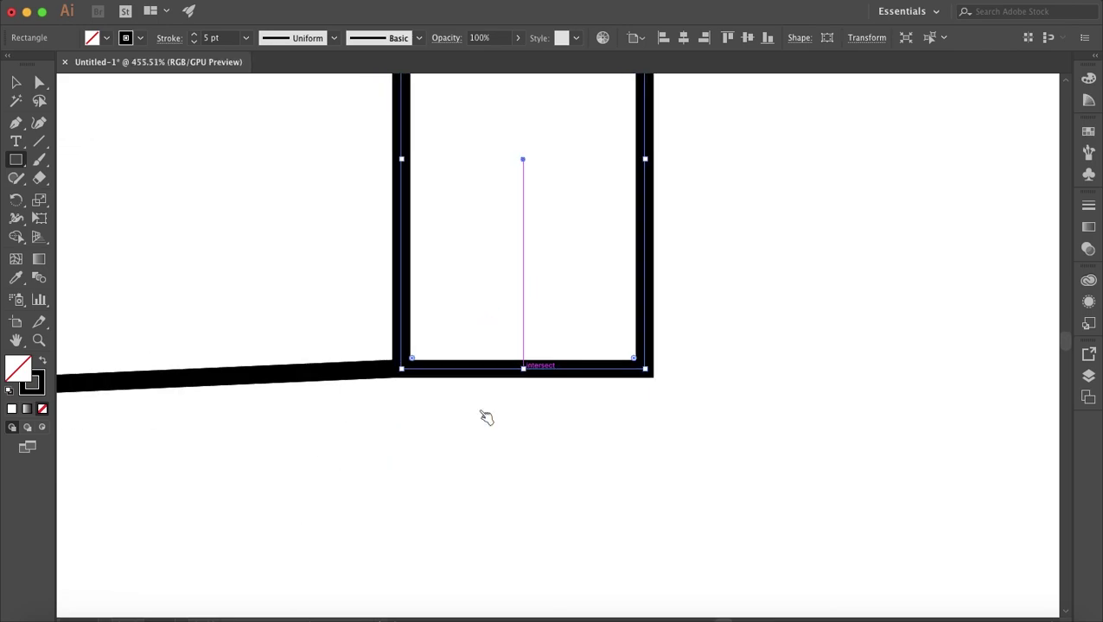
Step: Select both the blade and the new rectangle
click(16, 84)
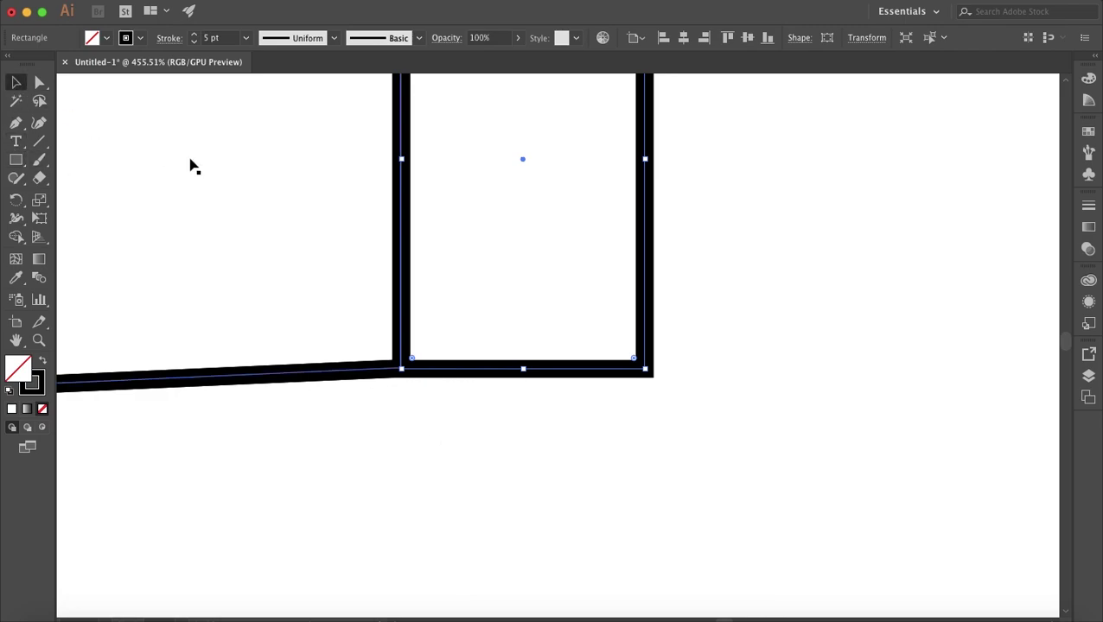
scroll(212, 169, down, 10)
drag(468, 275, 170, 131)
scroll(285, 198, left, 2)
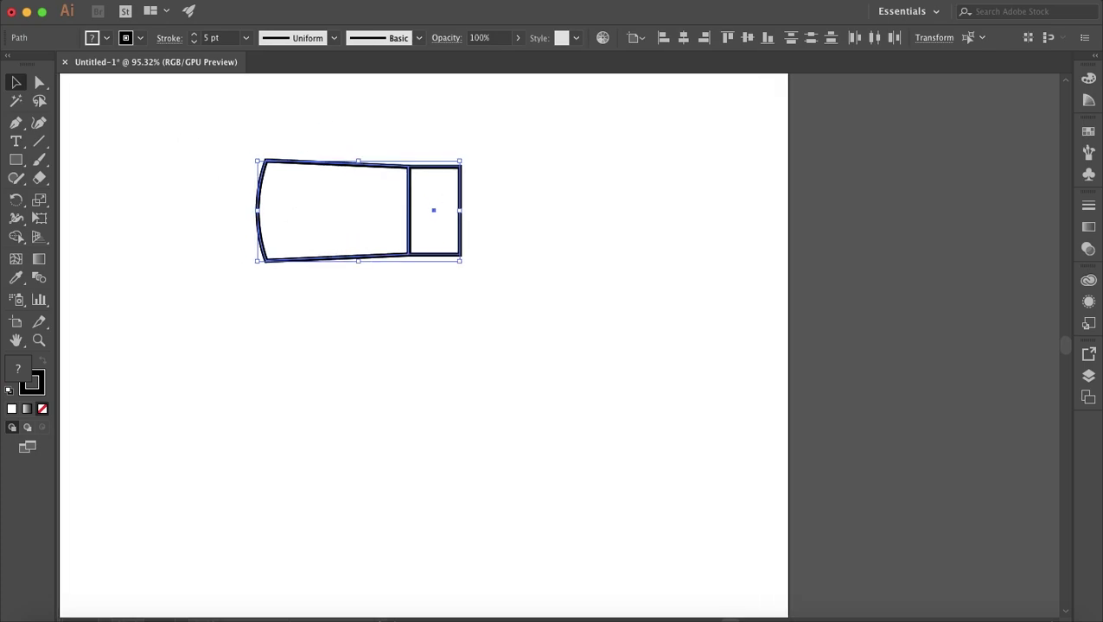
Step: Unite the blade and narrow rectangle into one outline with Pathfinder's Unite
click(420, 8)
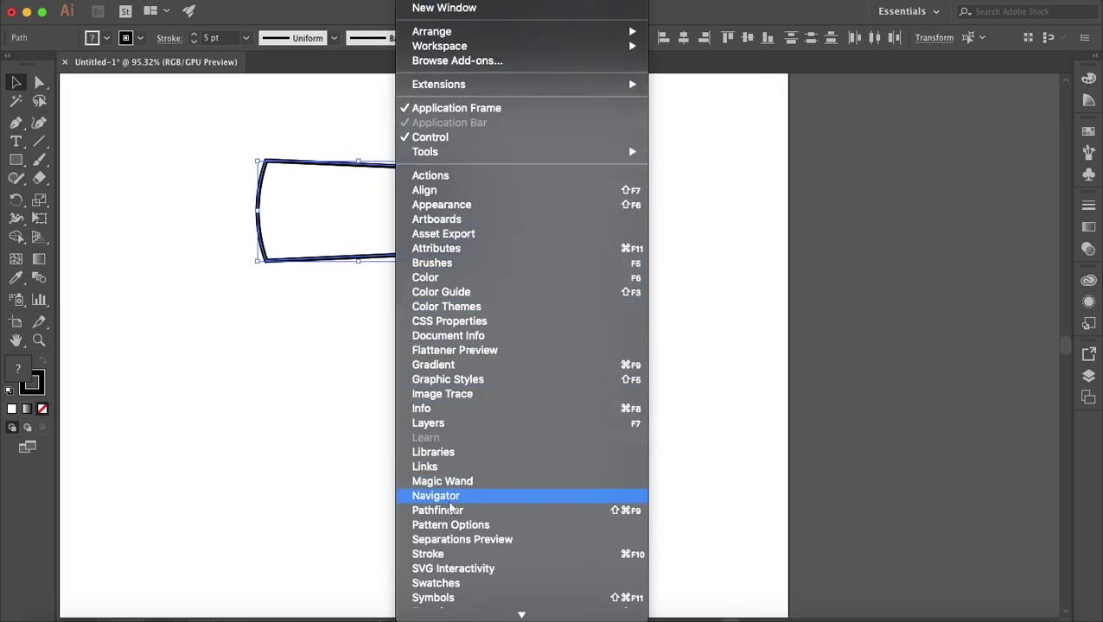
click(453, 512)
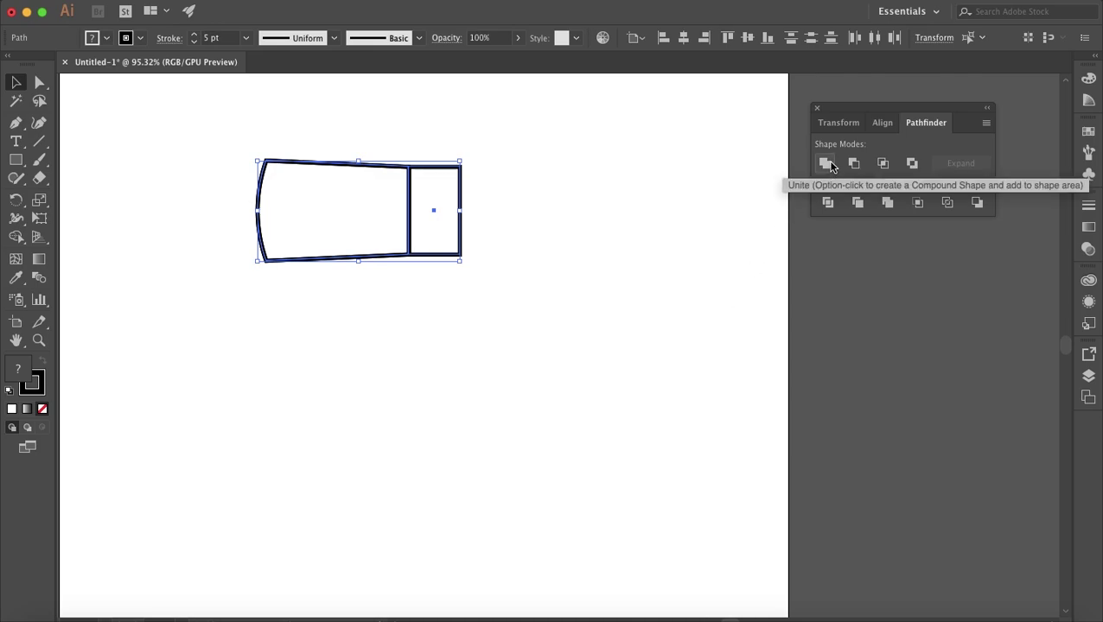
click(826, 163)
click(626, 200)
scroll(626, 199, down, 2)
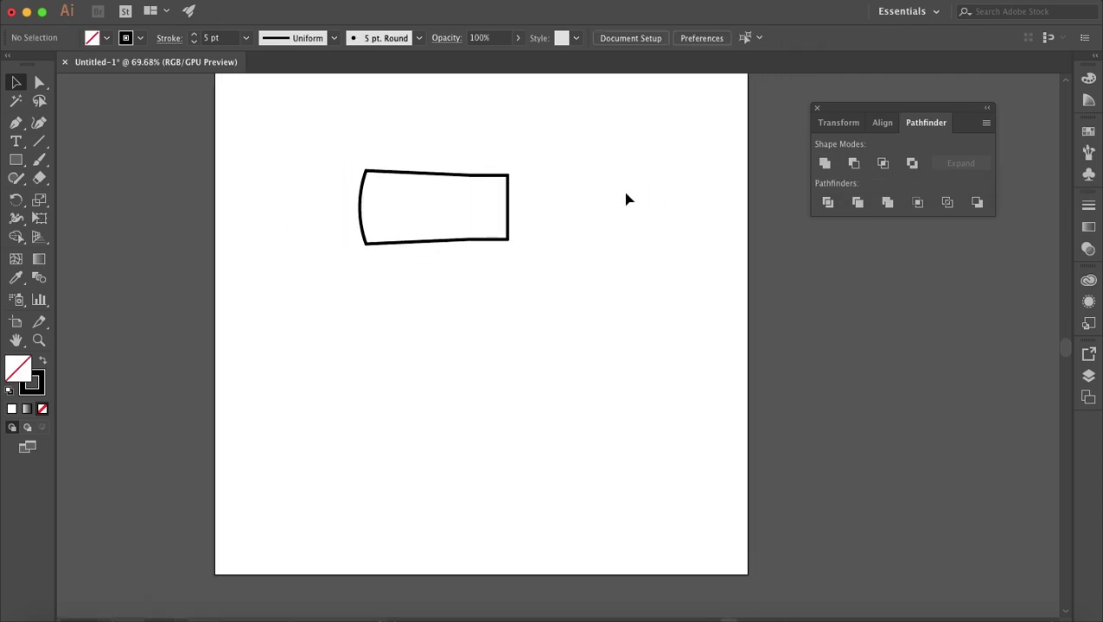
scroll(626, 200, left, 3)
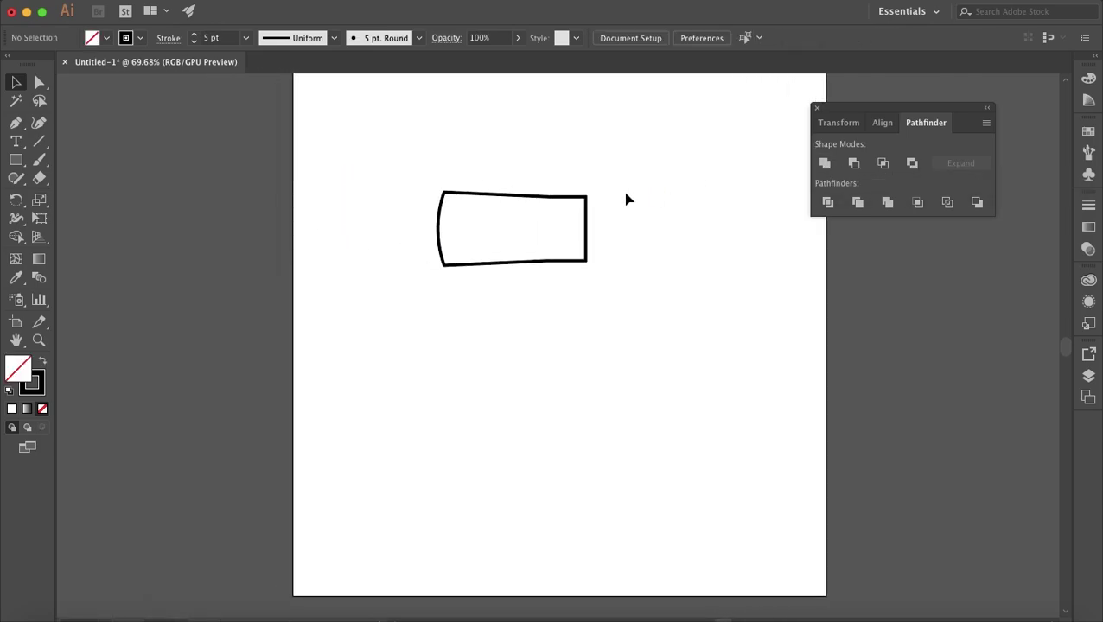
Step: Draw a rounded rectangle about 29 × 398 px running down through the head's right end
click(14, 161)
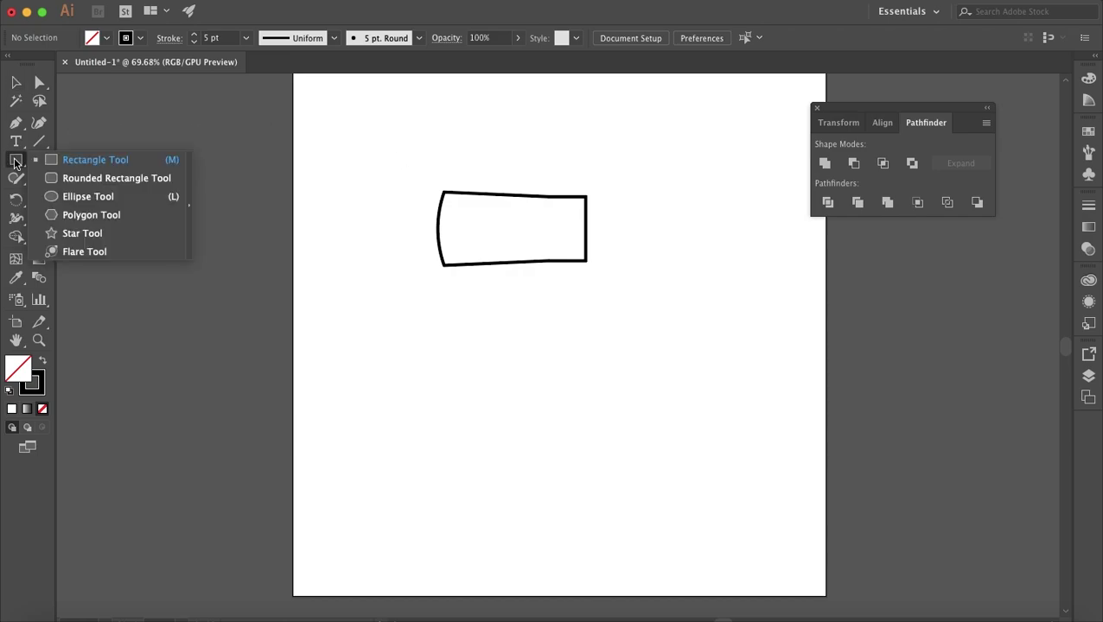
click(102, 178)
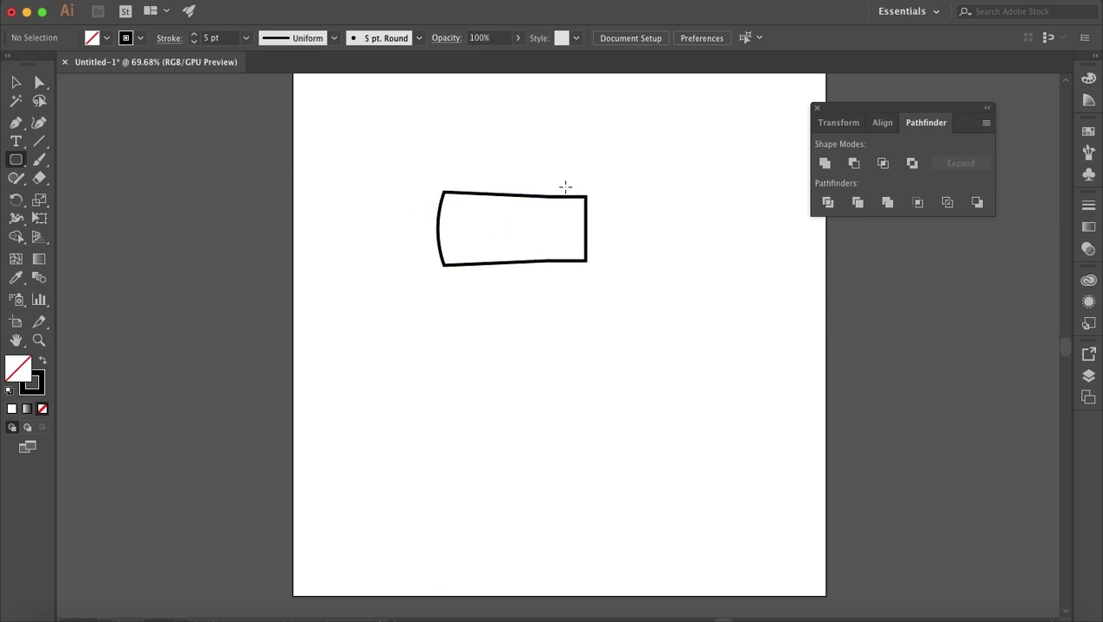
drag(566, 187, 550, 399)
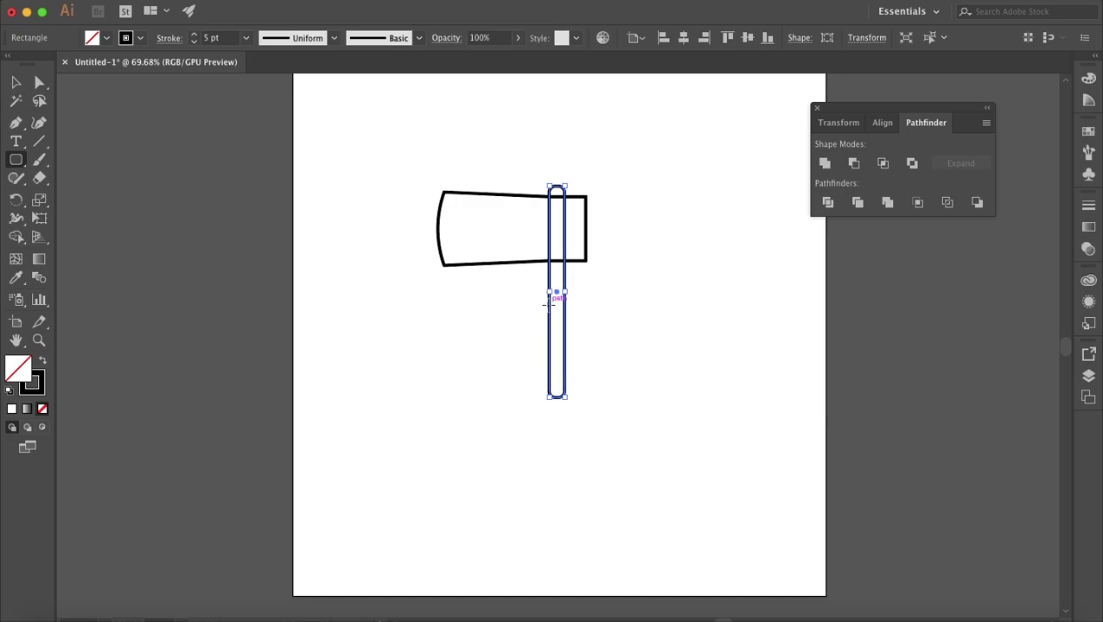
Step: Send the handle to the back, behind the axe head
right_click(552, 309)
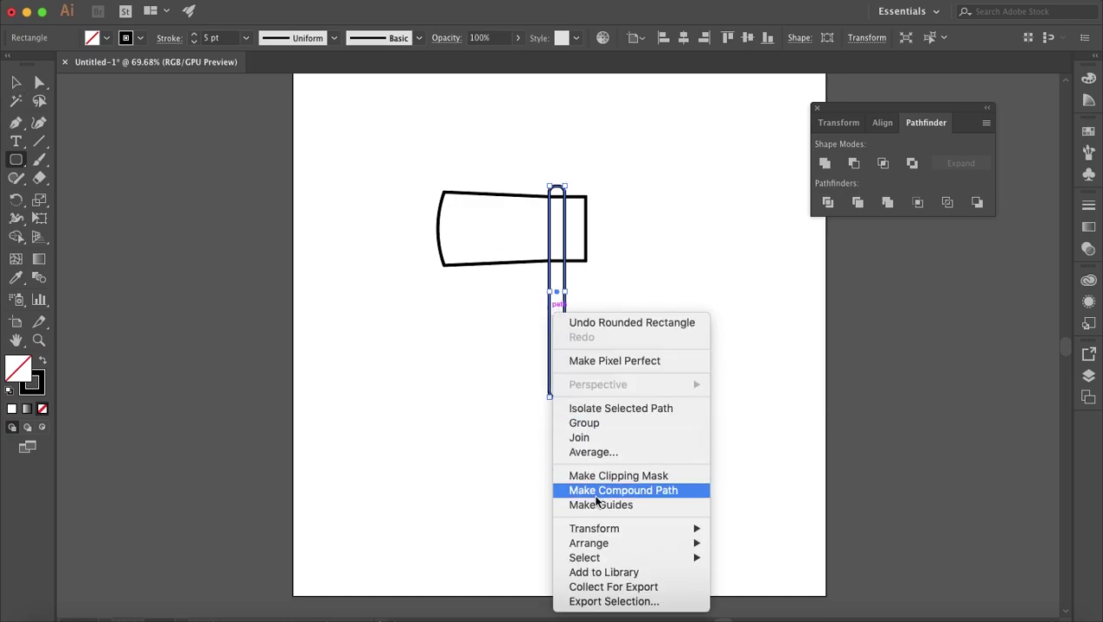
mouse_move(595, 544)
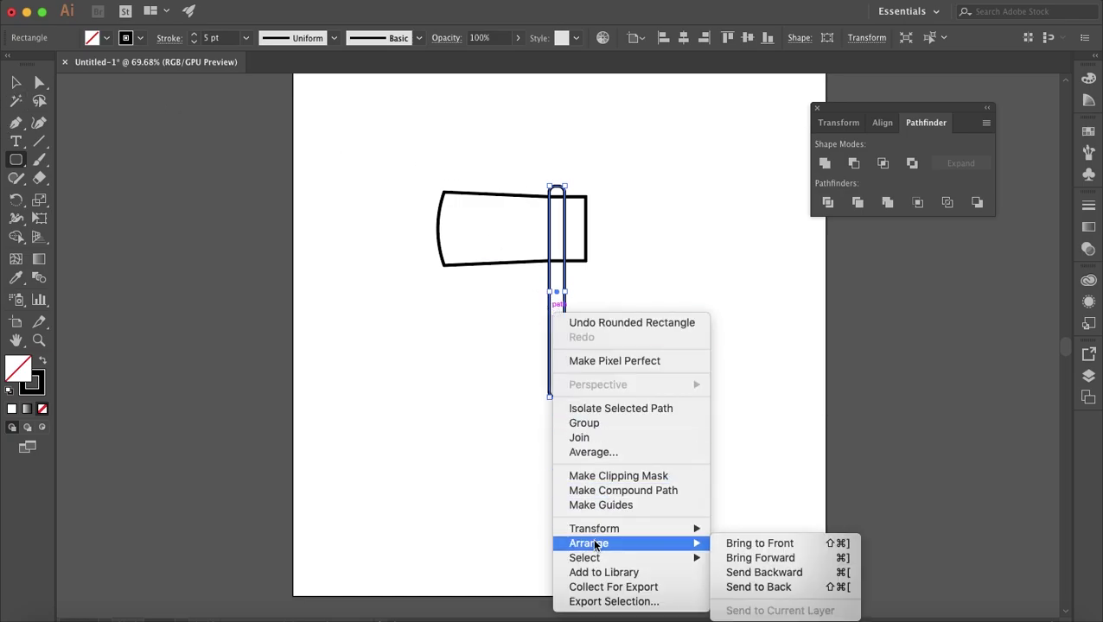
click(793, 588)
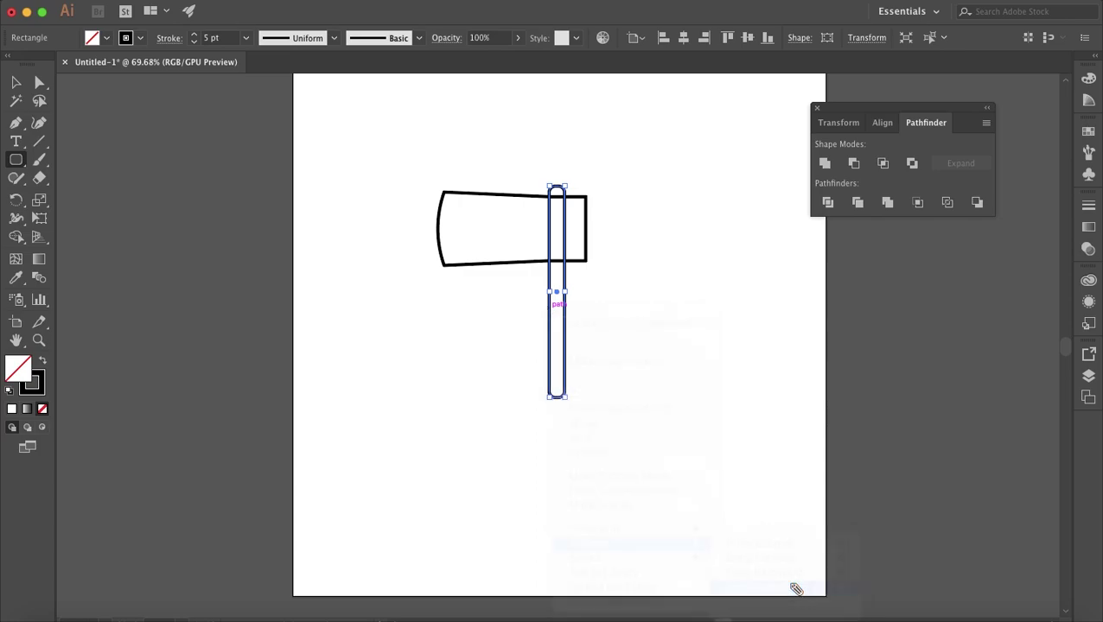
Step: Fill the axe head with white so it hides the handle's top, then select both shapes
click(104, 39)
click(13, 82)
click(500, 225)
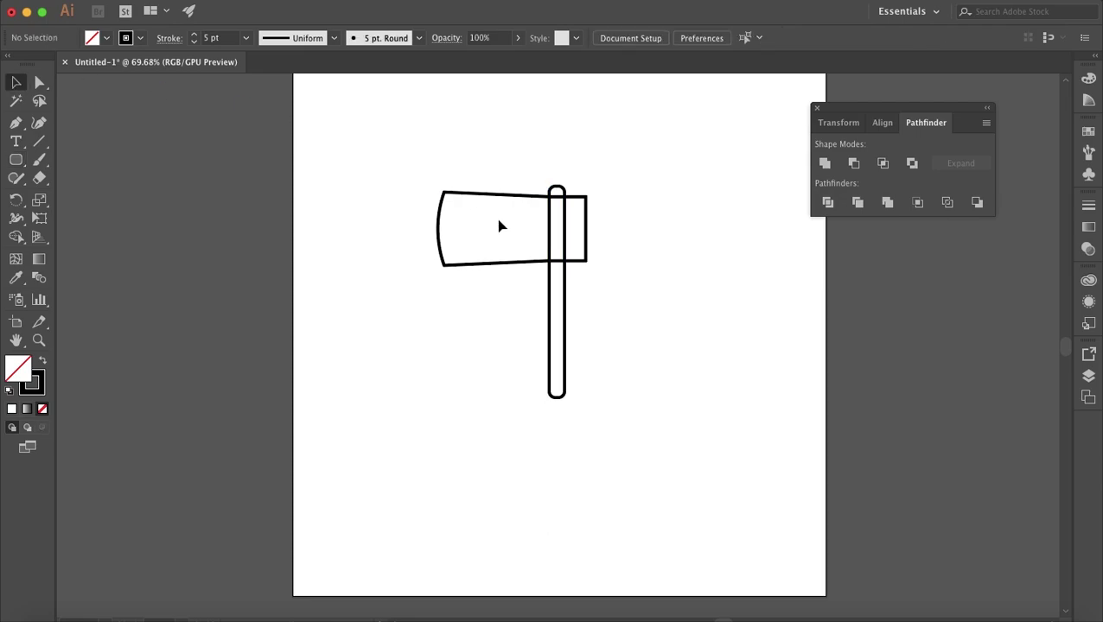
click(490, 199)
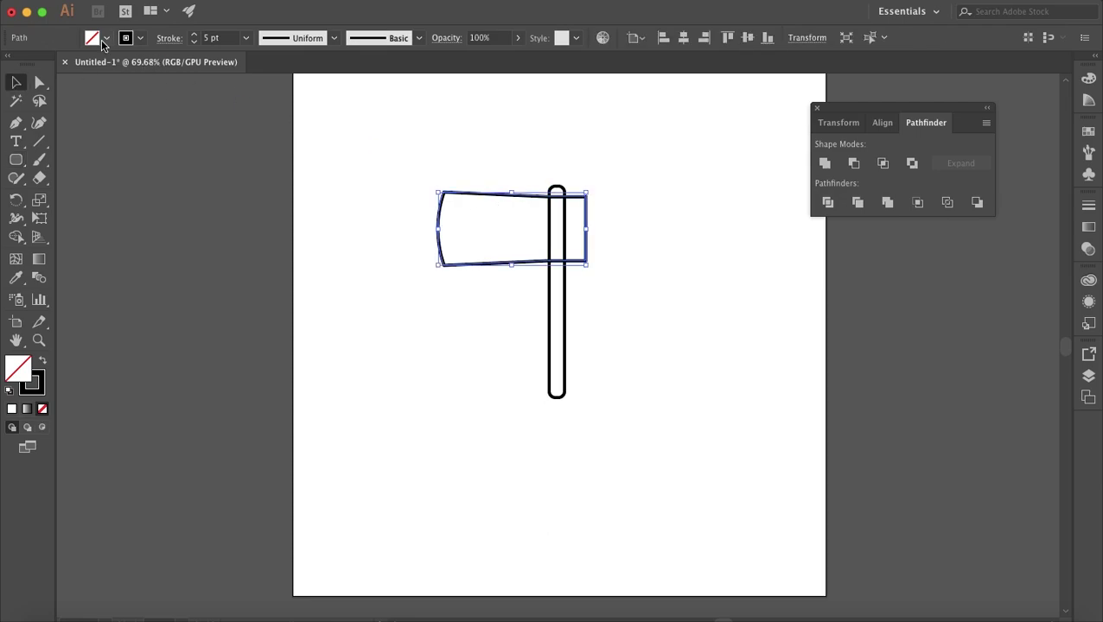
click(105, 39)
click(32, 67)
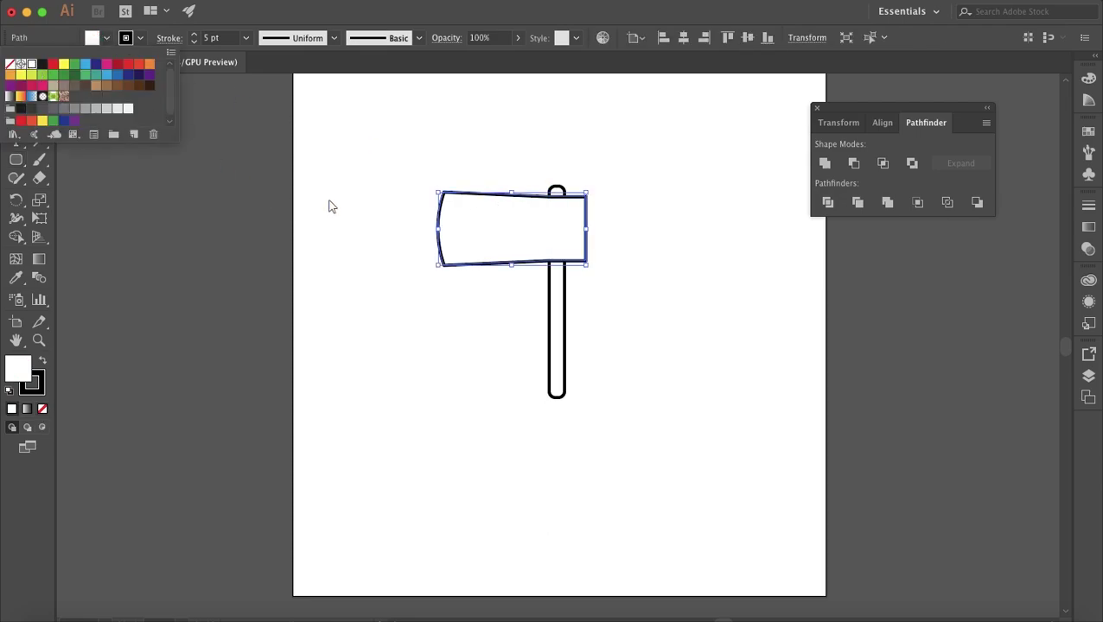
click(389, 259)
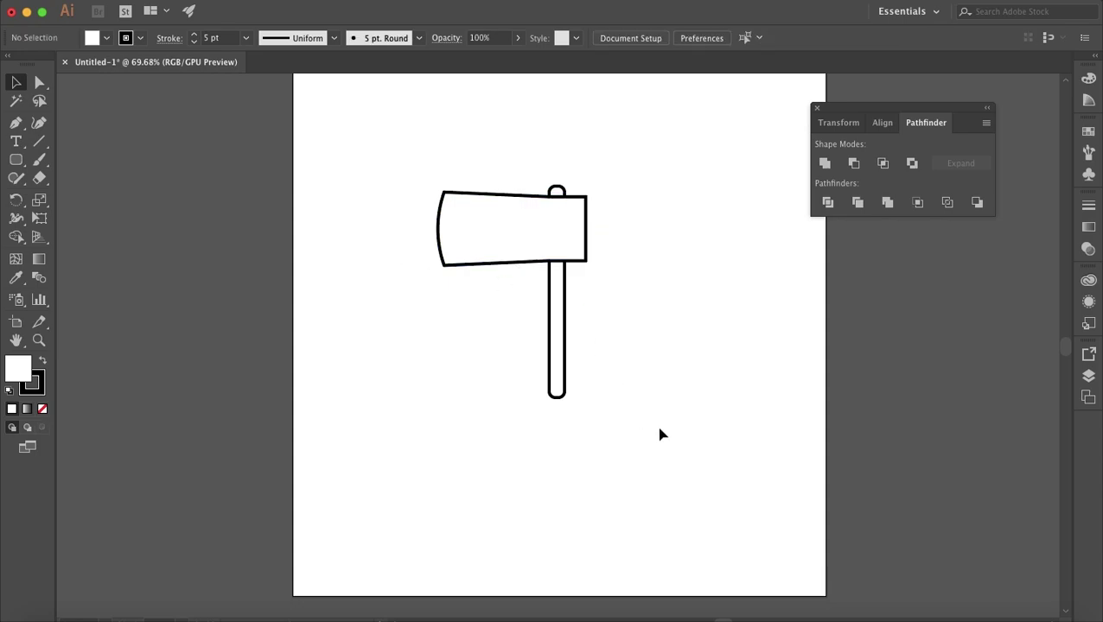
drag(660, 435, 412, 137)
scroll(497, 247, right, 3)
scroll(497, 247, up, 1)
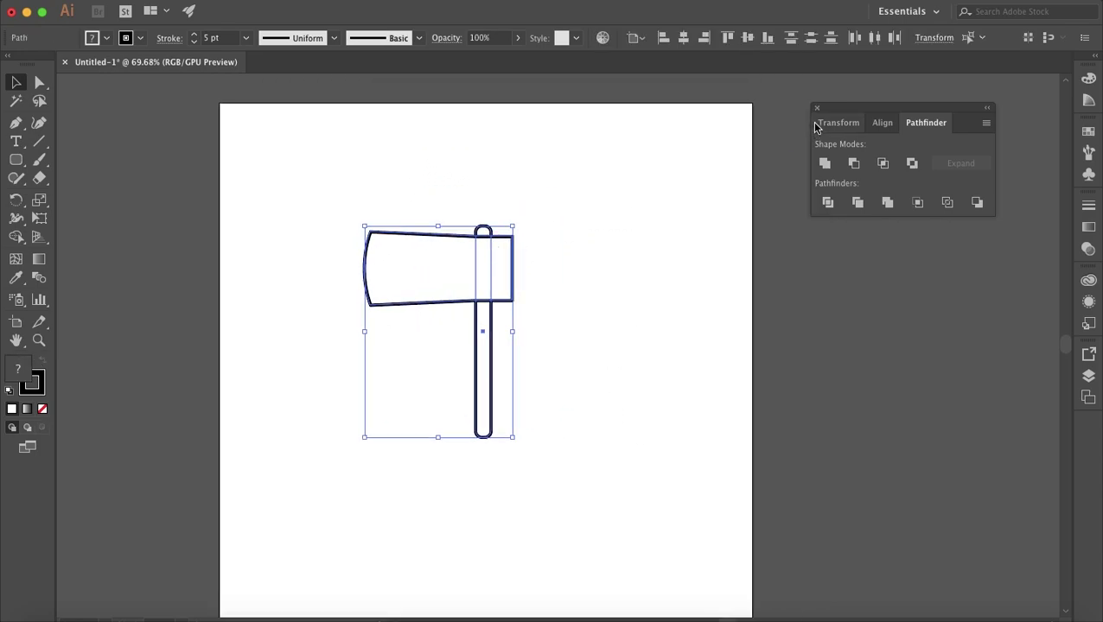
click(609, 283)
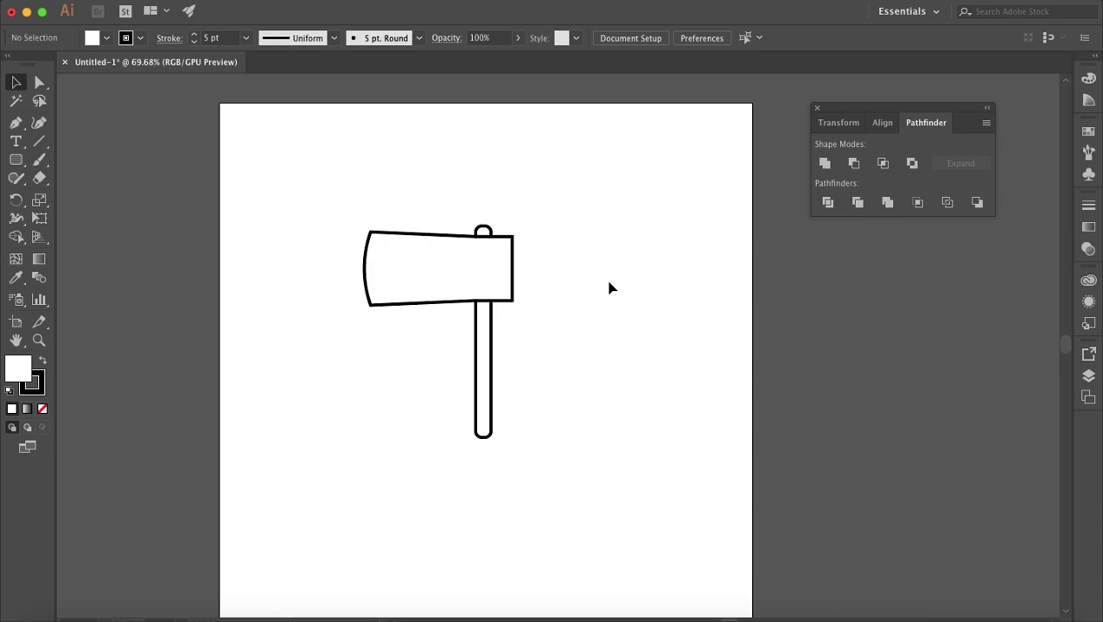
scroll(609, 288, down, 2)
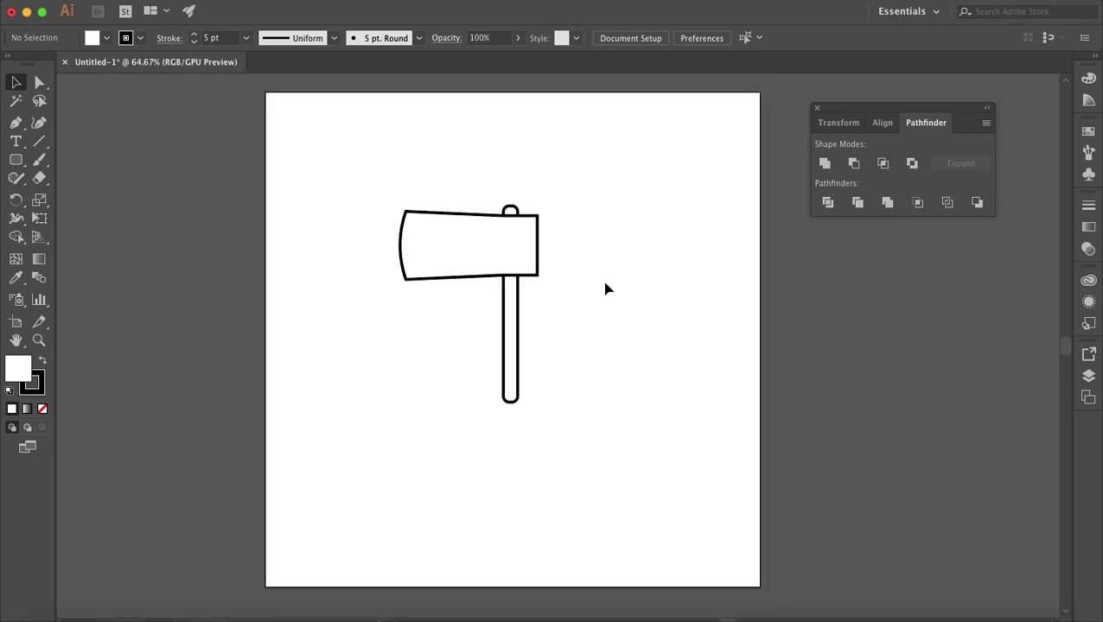